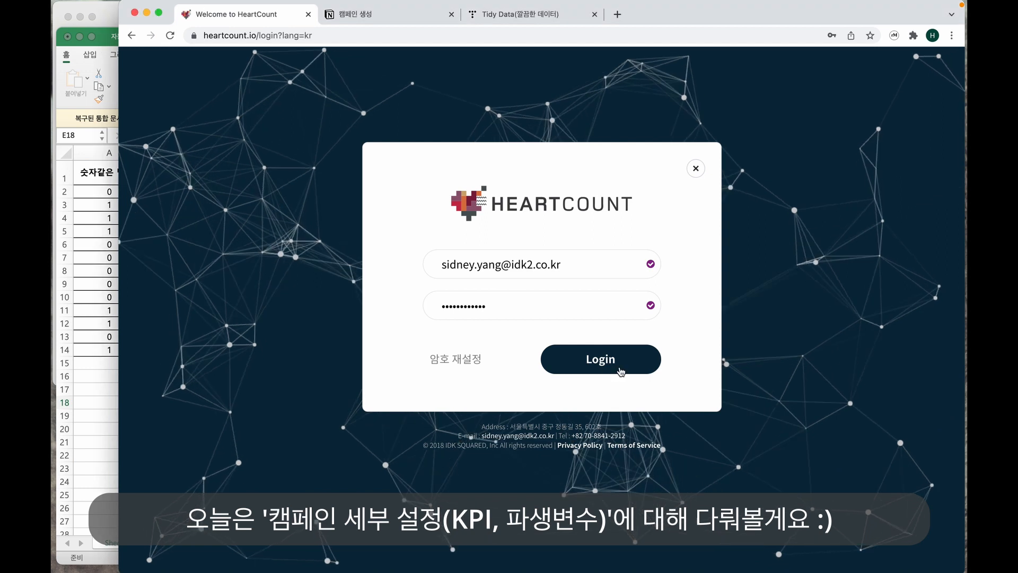
Log in to HeartCount with the pre-filled account credentials and open the campaign creation page (캠페인 생성).
left_click(620, 370)
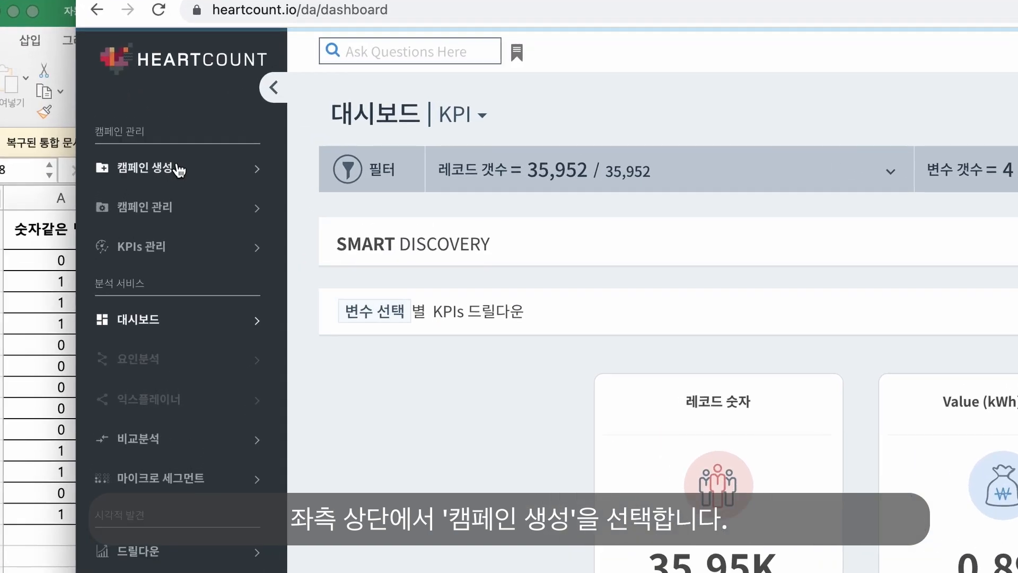
left_click(170, 131)
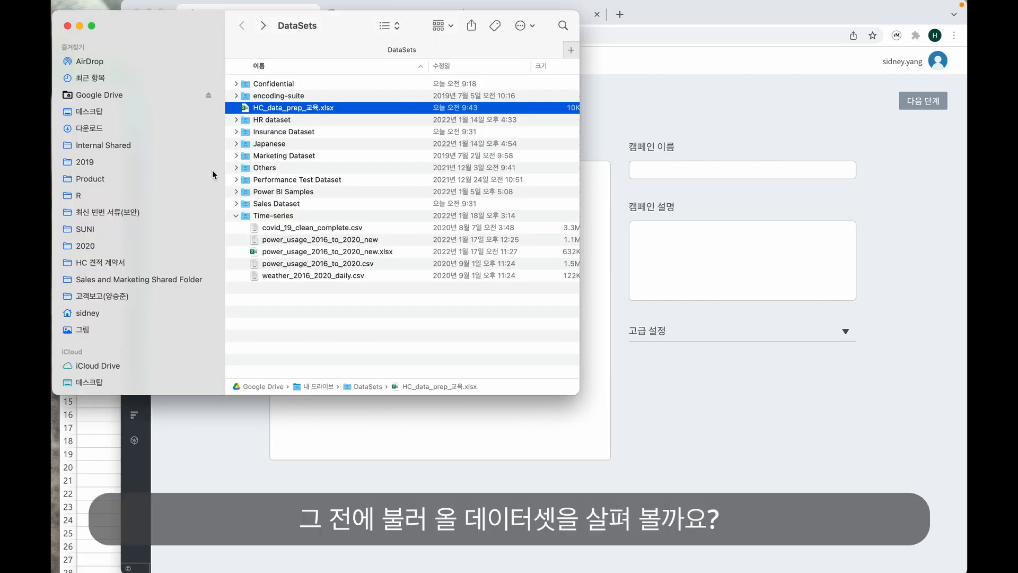
Open 매출데이터(SuperStore).xls from the Sales Dataset folder and widen its 고객명 and 이름 columns to review the rows.
double_click(270, 205)
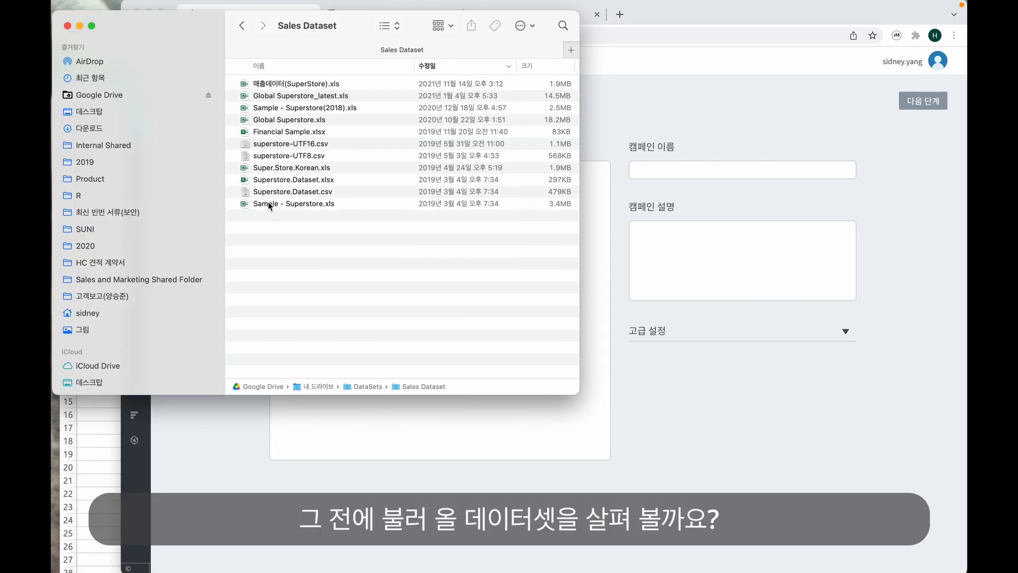
double_click(306, 84)
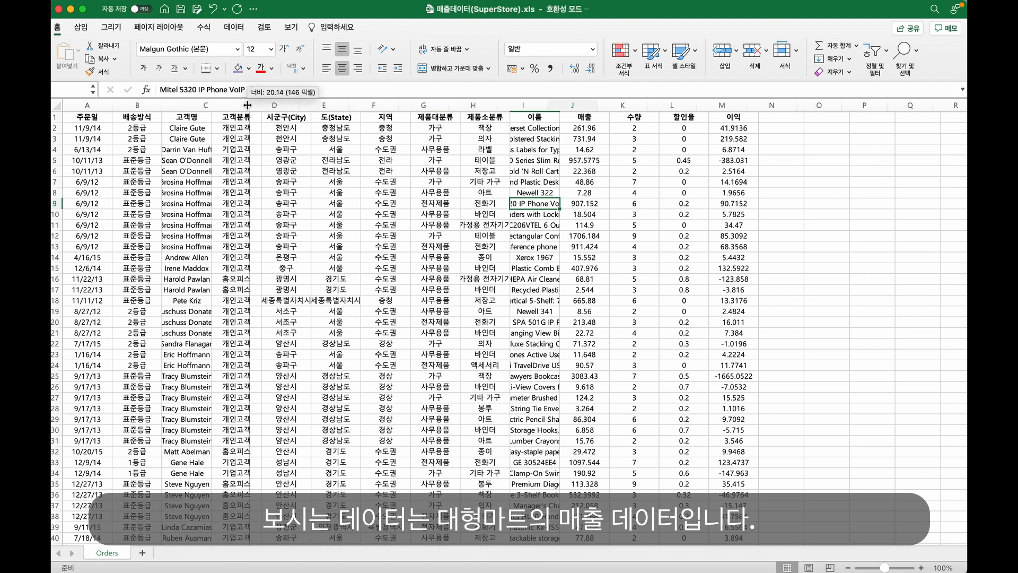
double_click(212, 105)
left_click_drag(605, 105, 661, 105)
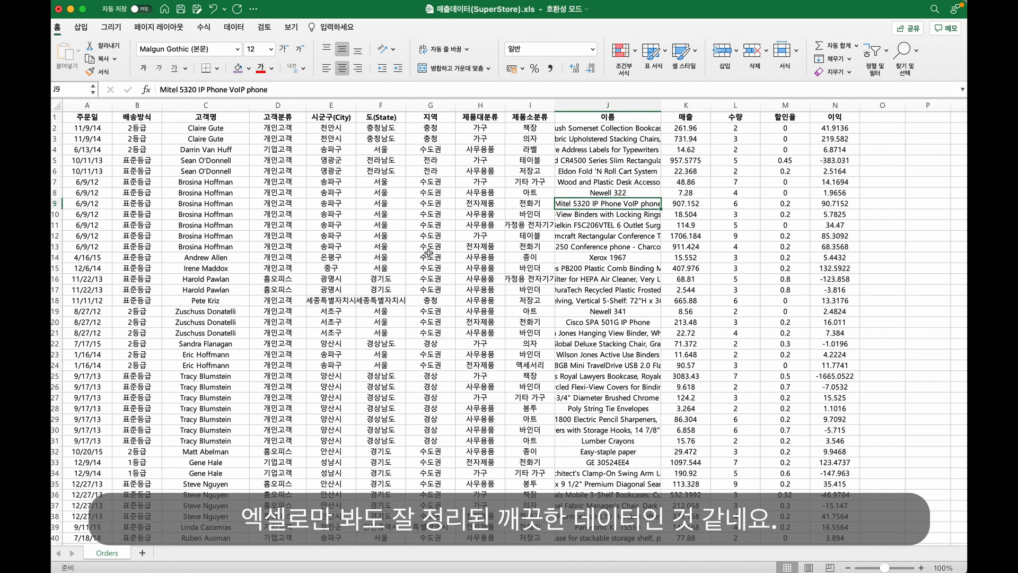
scroll(428, 252, "down", 10)
scroll(439, 252, "right", 3)
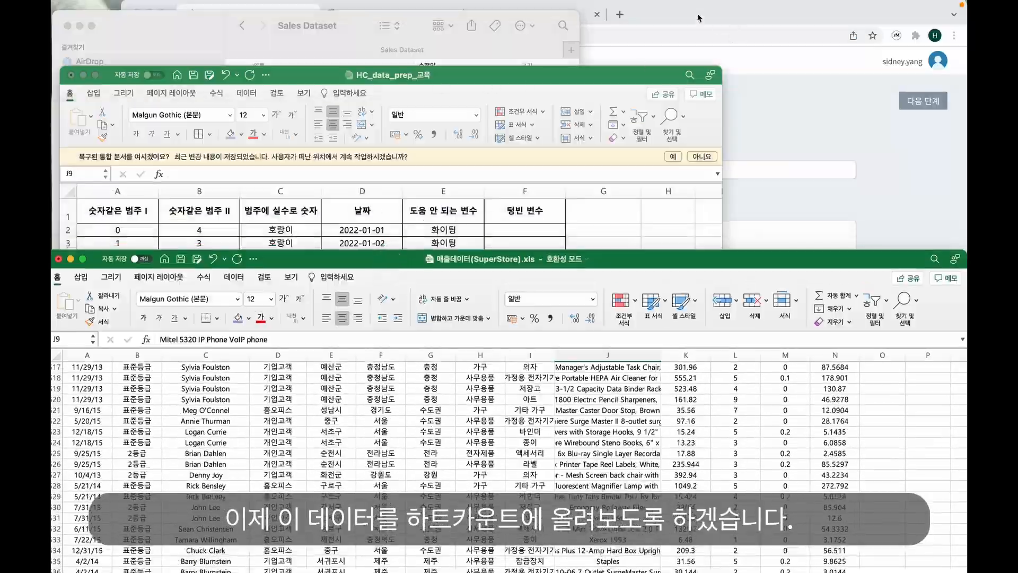
Back in HeartCount, add 매출데이터(SuperStore).xls as the campaign's data file and enter the description "2022년 매출 데이터 분석...".
left_click(696, 18)
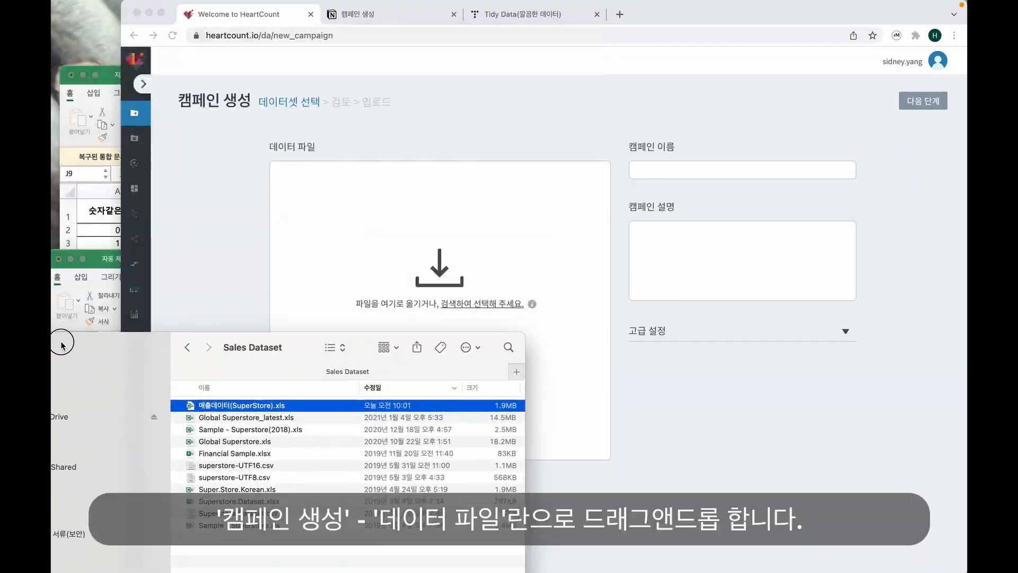
left_click_drag(222, 399, 431, 280)
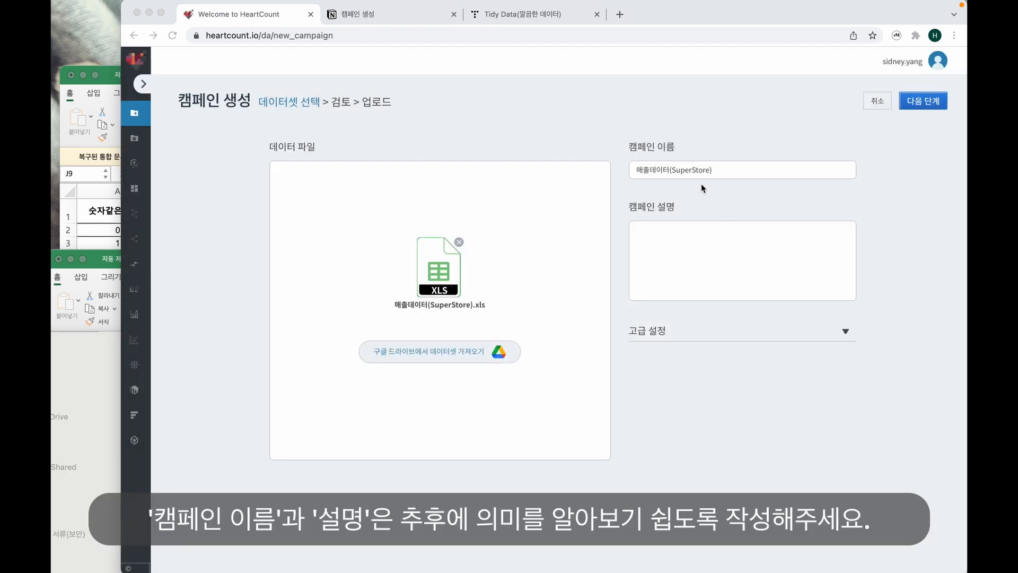
left_click(722, 171)
left_click(688, 243)
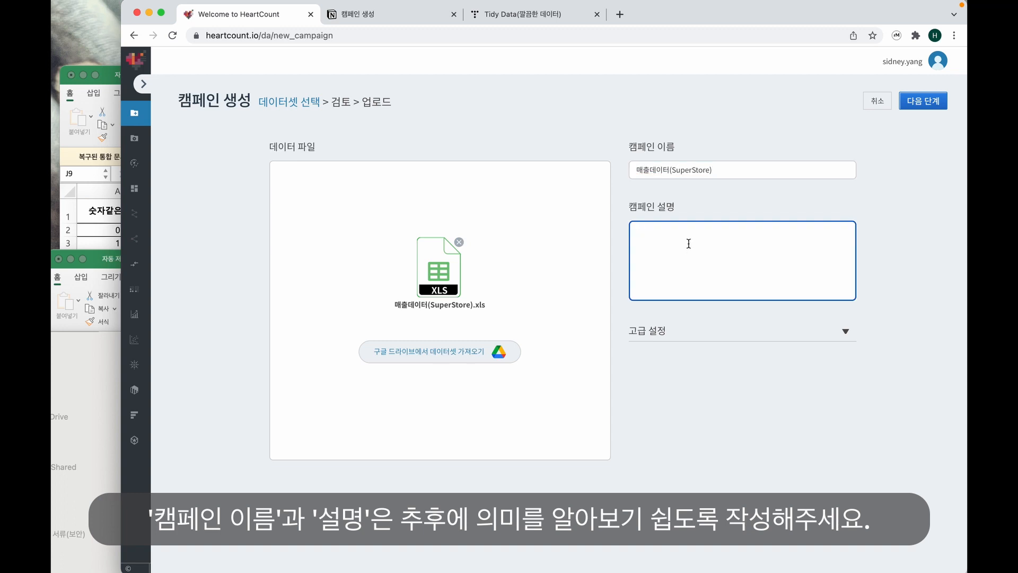
type("2022년 매출 데이터 분석...")
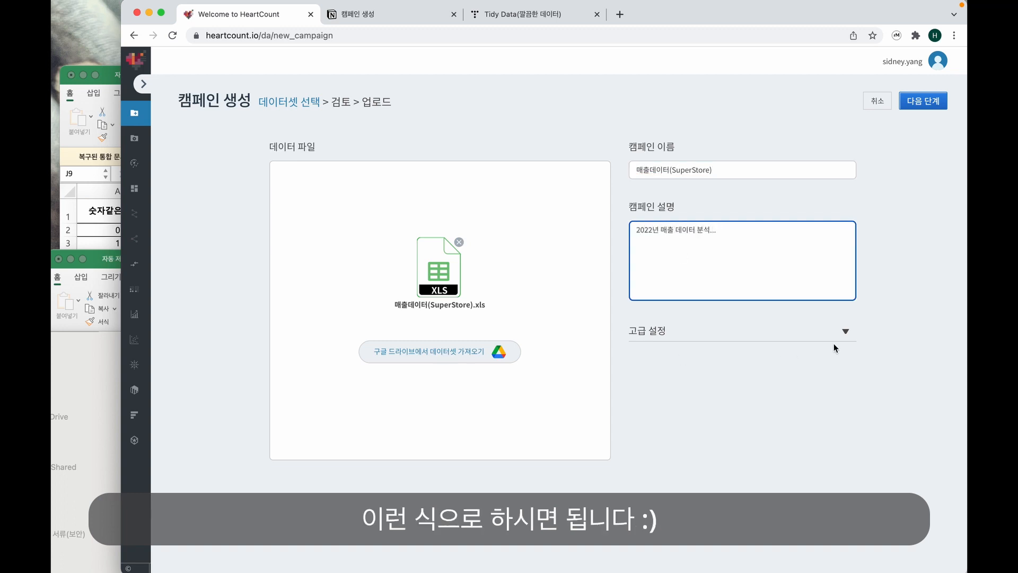
Check the bin and percentile options in the advanced settings and advance the campaign to the review stage (검토).
left_click(844, 334)
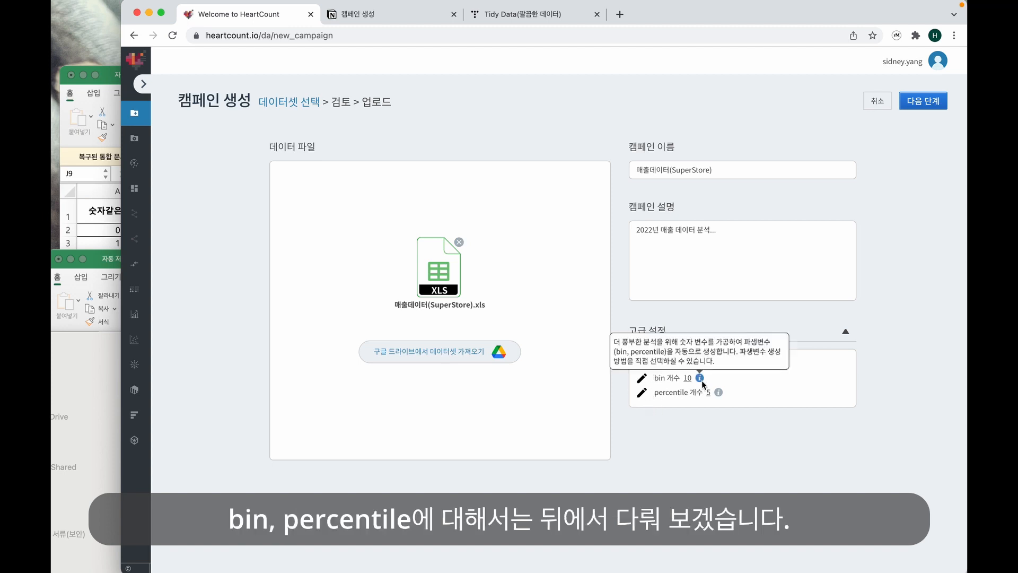
left_click(846, 334)
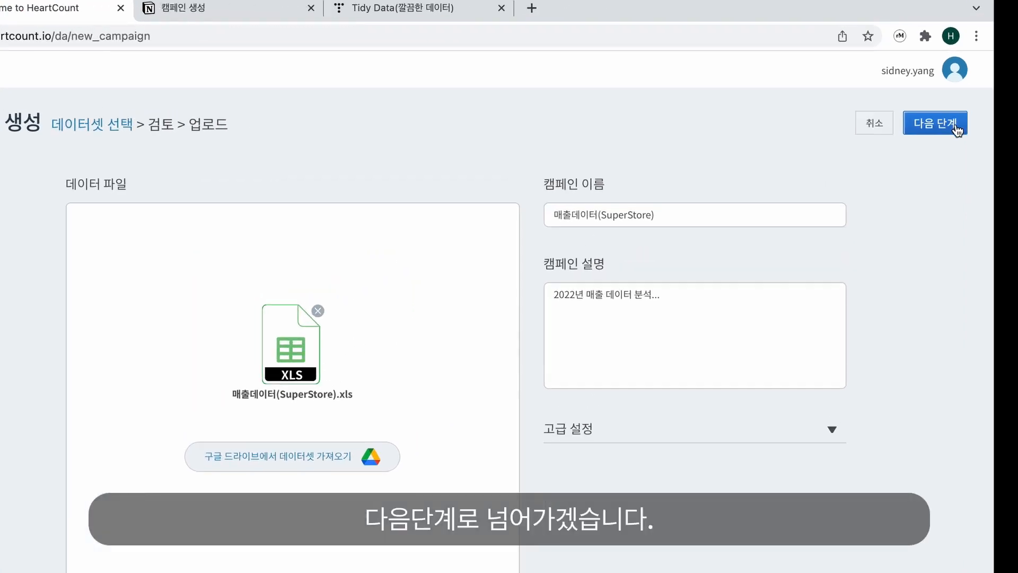
left_click(923, 100)
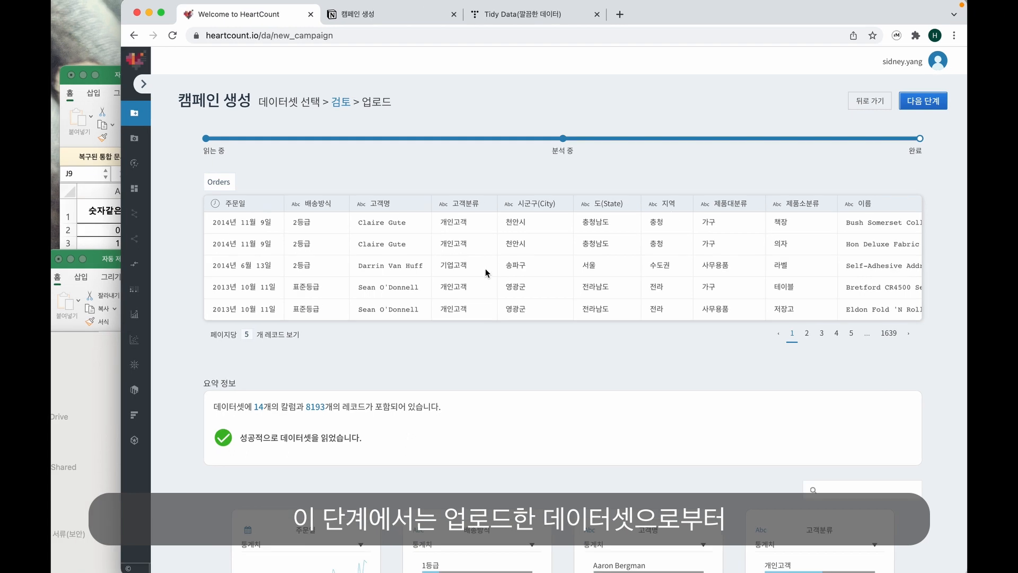
Examine the uploaded variables' profile cards and compare them with columns A through E of the source Excel worksheet.
scroll(433, 316, "down", 6)
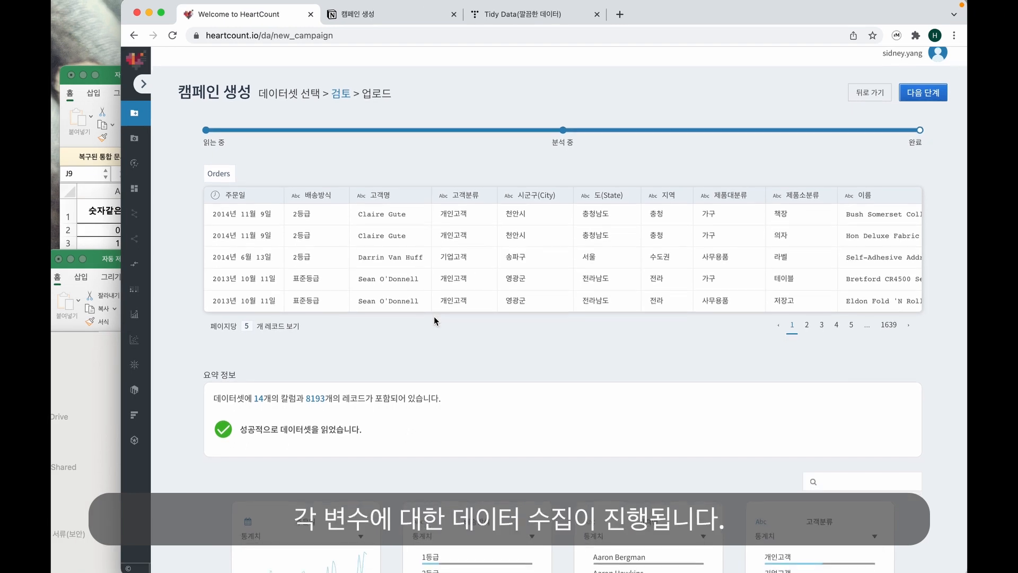
scroll(433, 316, "down", 4)
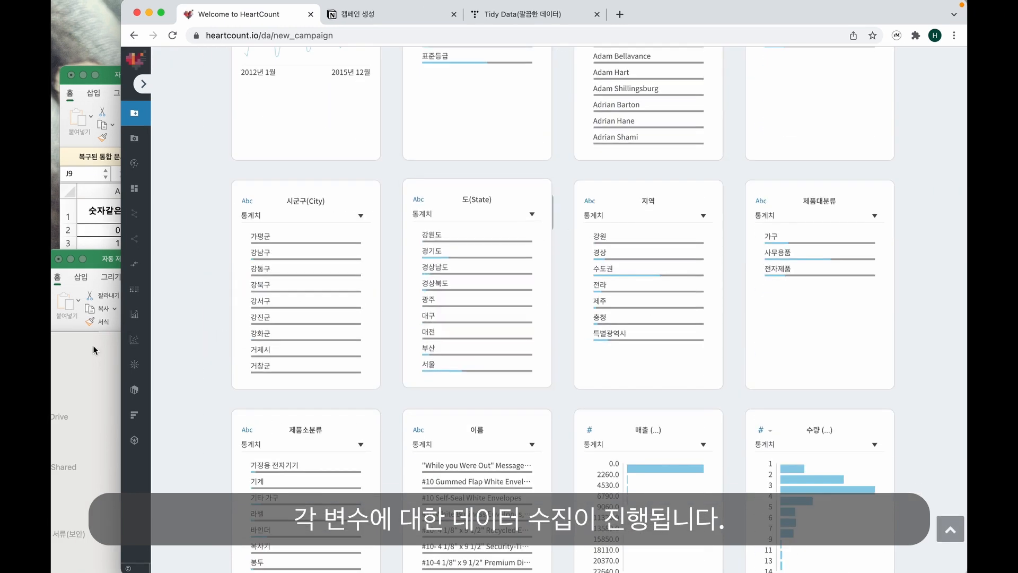
left_click(82, 363)
left_click_drag(97, 258, 190, 136)
scroll(312, 265, "up", 20)
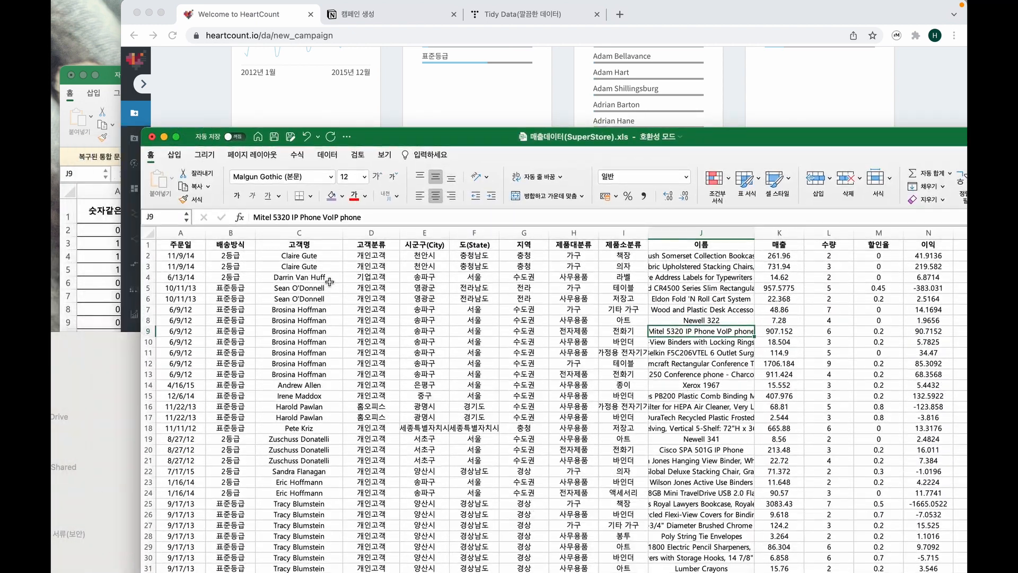
left_click(181, 232)
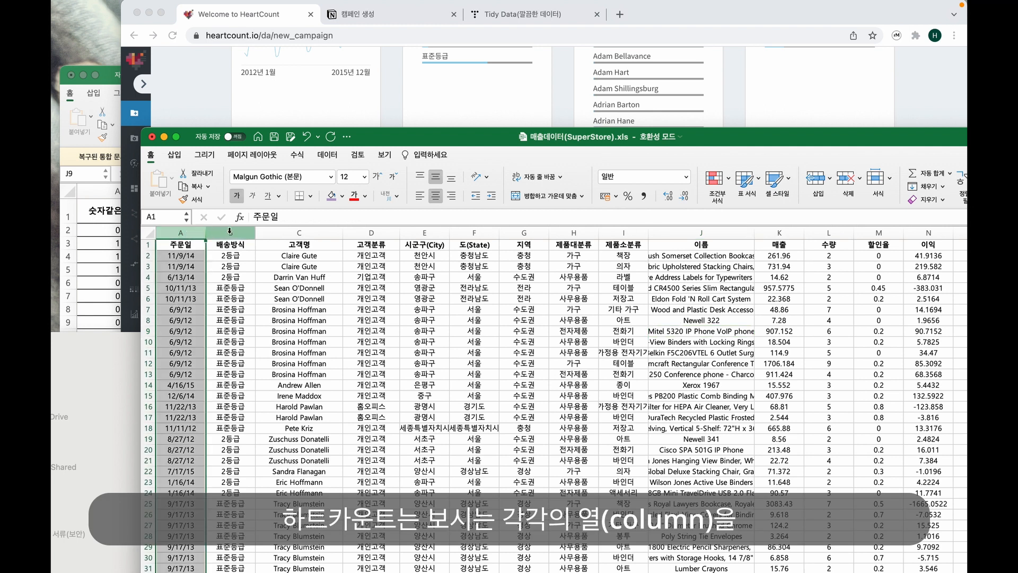
left_click(230, 232)
left_click(299, 232)
left_click(371, 233)
left_click(413, 229)
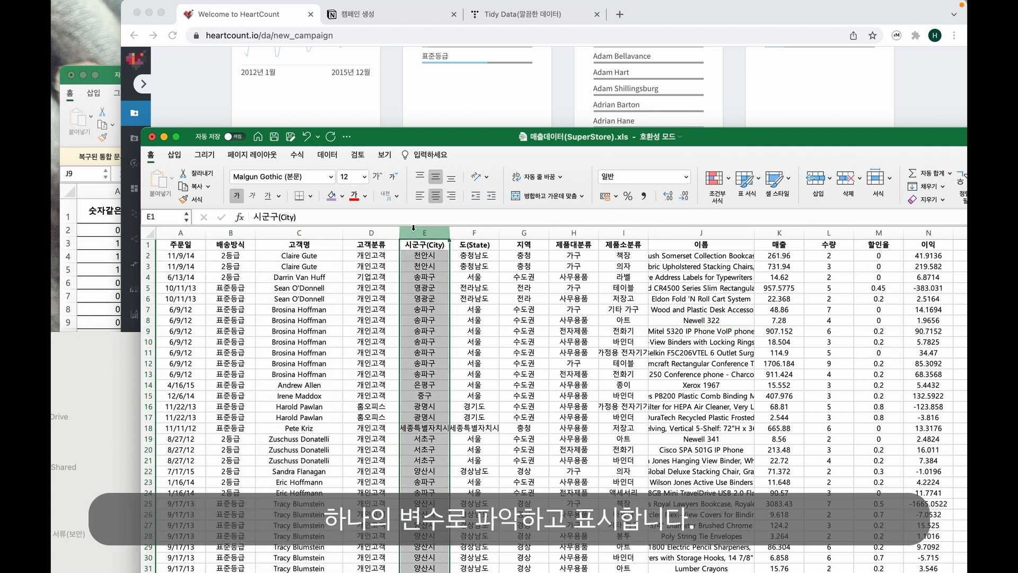
left_click(200, 127)
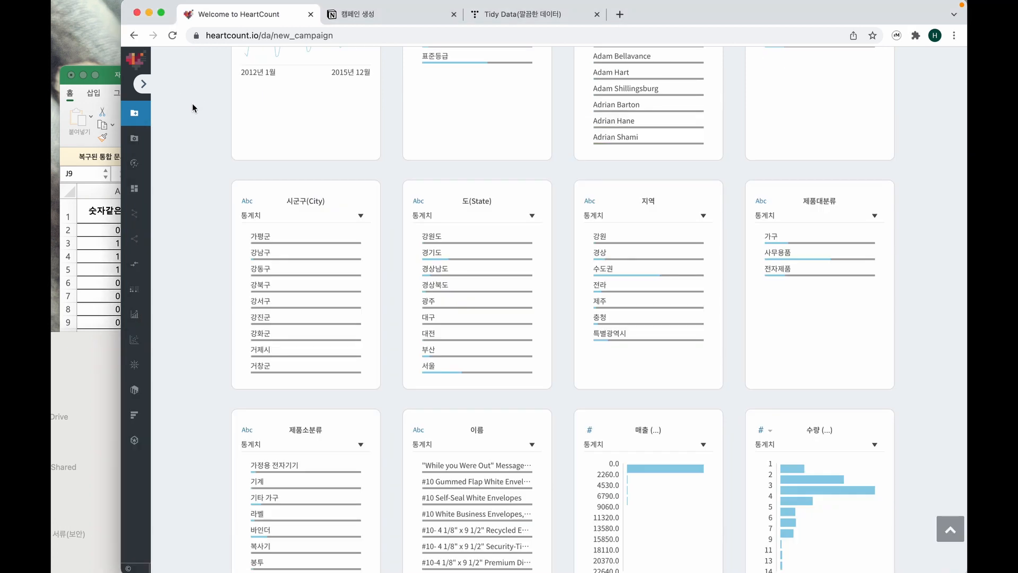
Back on the HeartCount review page, examine the category distribution and statistics of the 배송방식 variable.
scroll(200, 131, "up", 10)
scroll(259, 238, "down", 3)
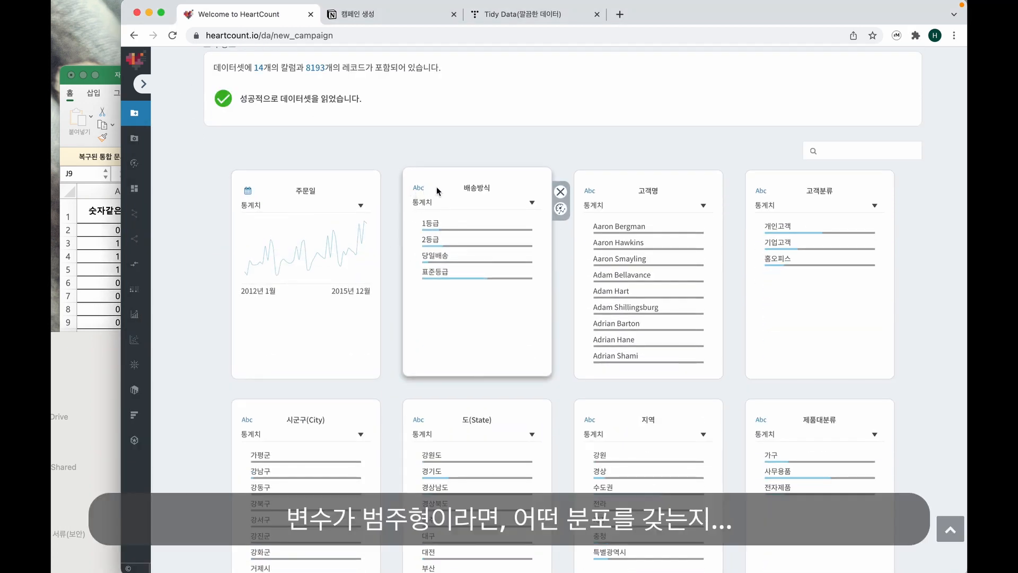
left_click(534, 204)
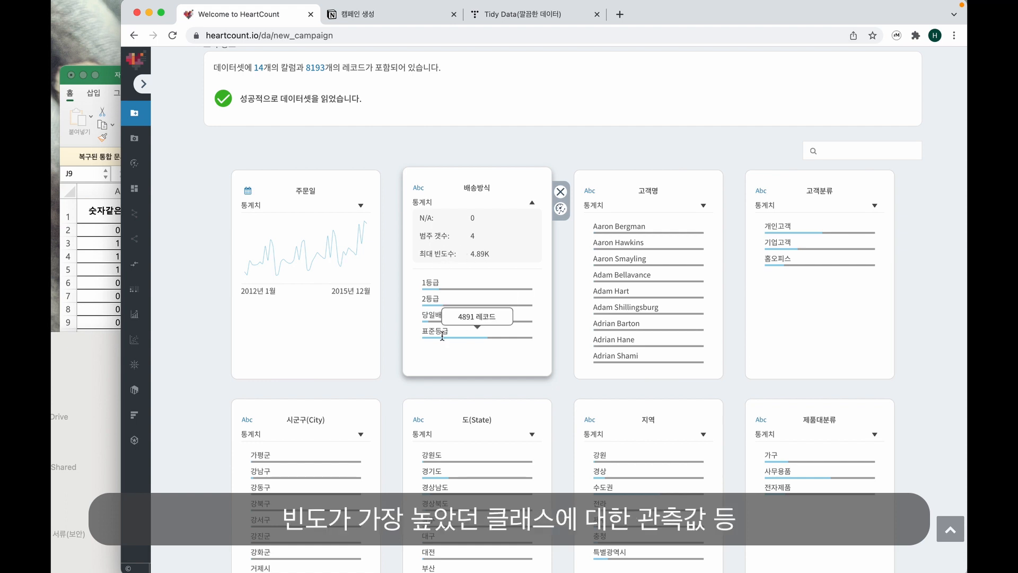
left_click(532, 202)
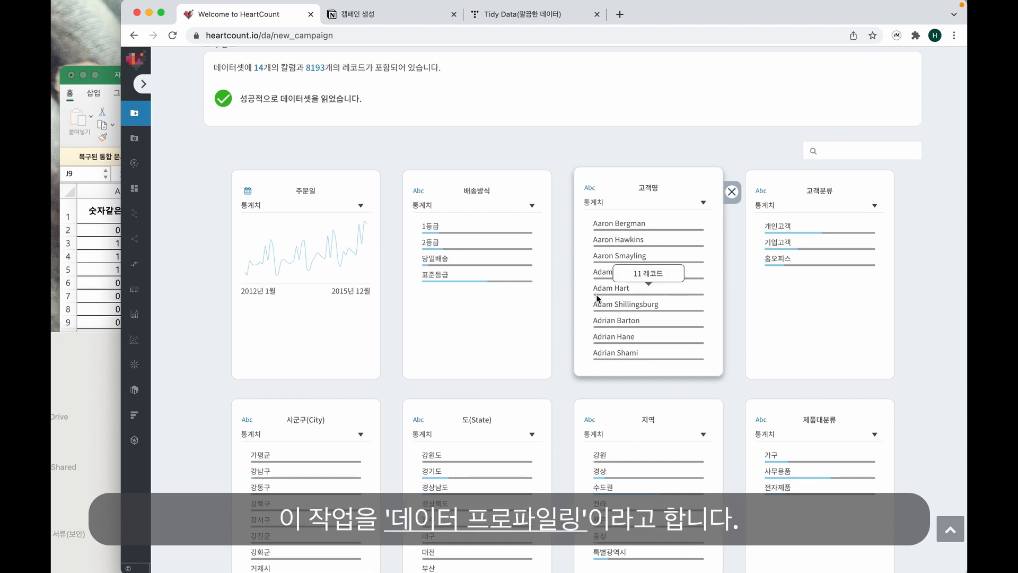
Review the dataset's summary information (요약 정보) and look through the cards of all variables.
scroll(581, 297, "down", 15)
scroll(571, 321, "up", 20)
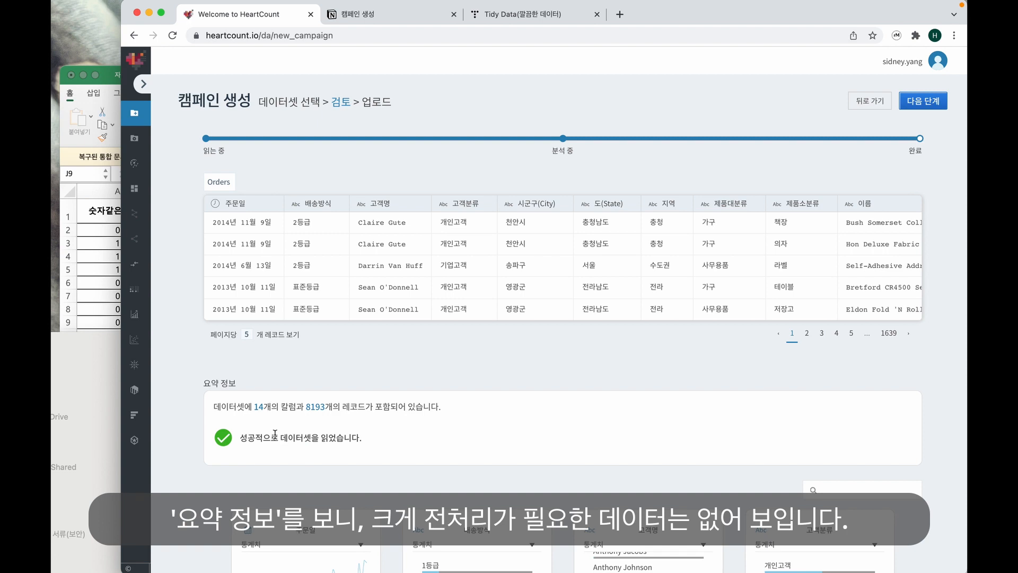
scroll(307, 398, "down", 8)
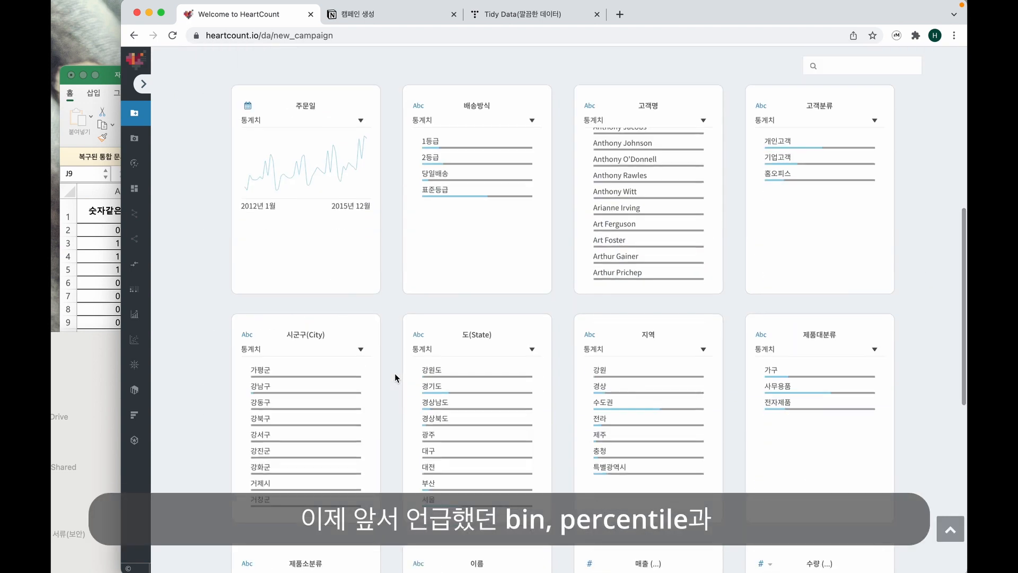
scroll(396, 373, "down", 8)
scroll(396, 373, "up", 10)
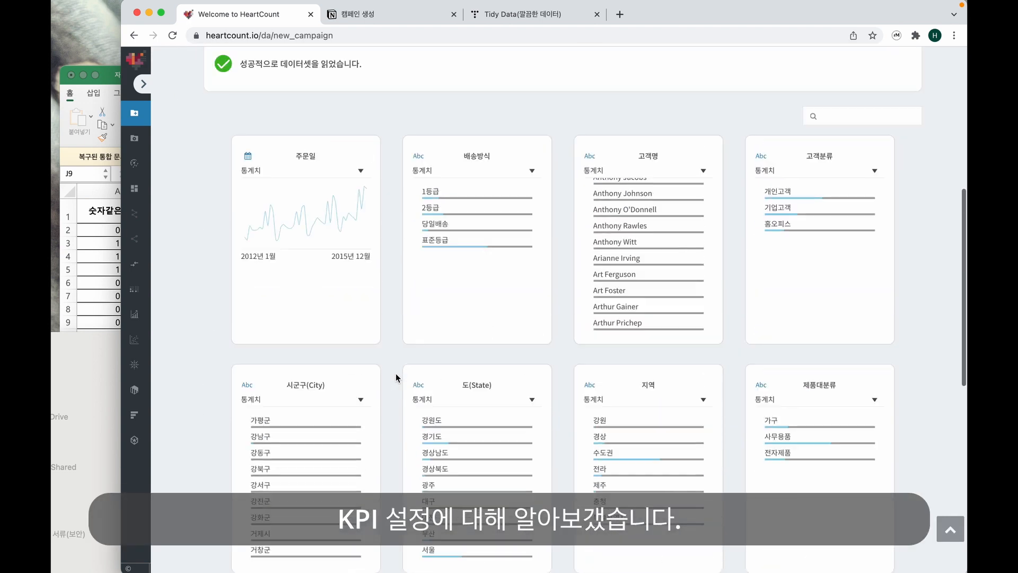
scroll(395, 378, "down", 7)
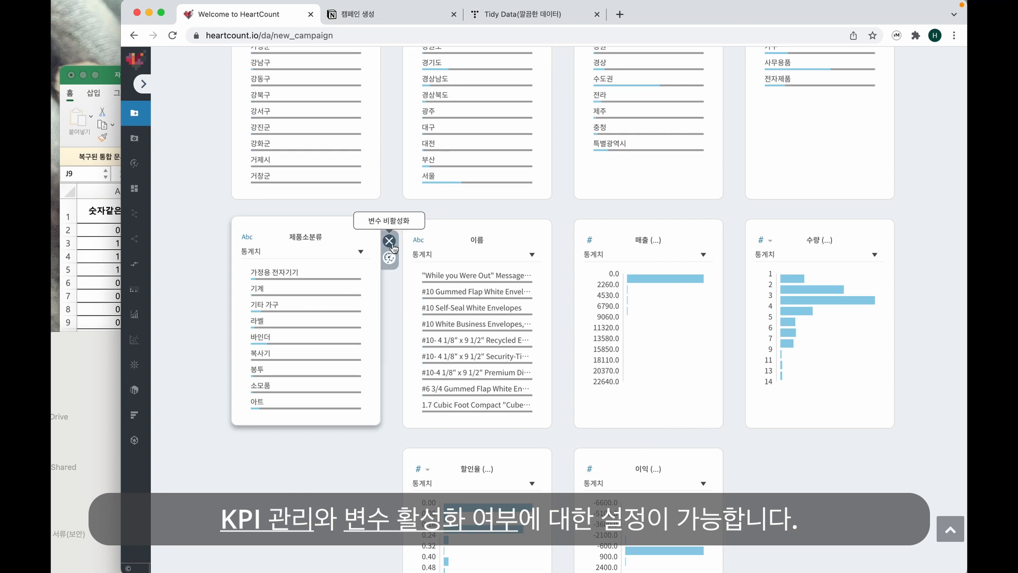
Examine the category list and statistics of the 시군구(City) variable to judge its suitability as a KPI.
scroll(416, 229, "up", 4)
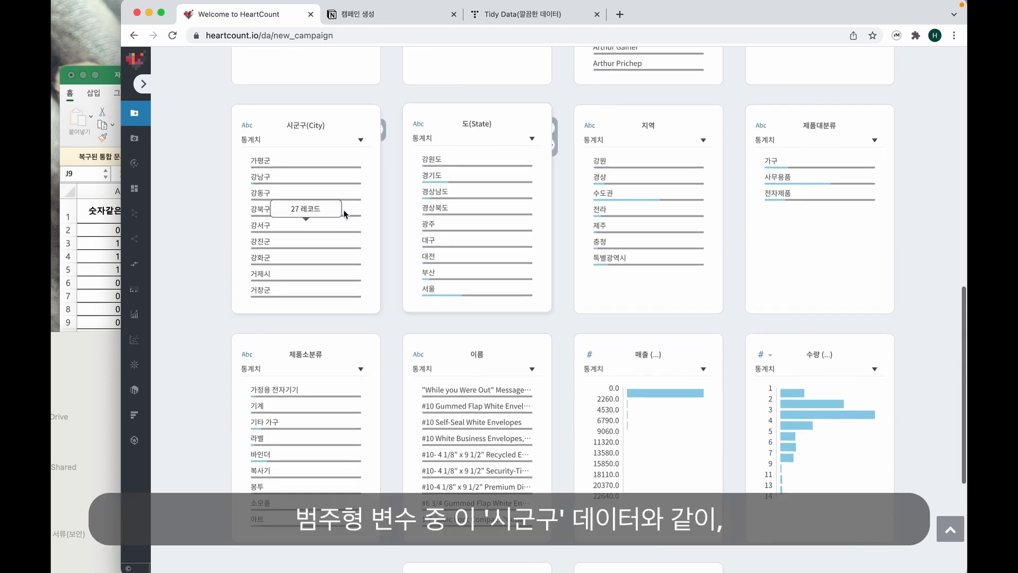
scroll(323, 250, "down", 10)
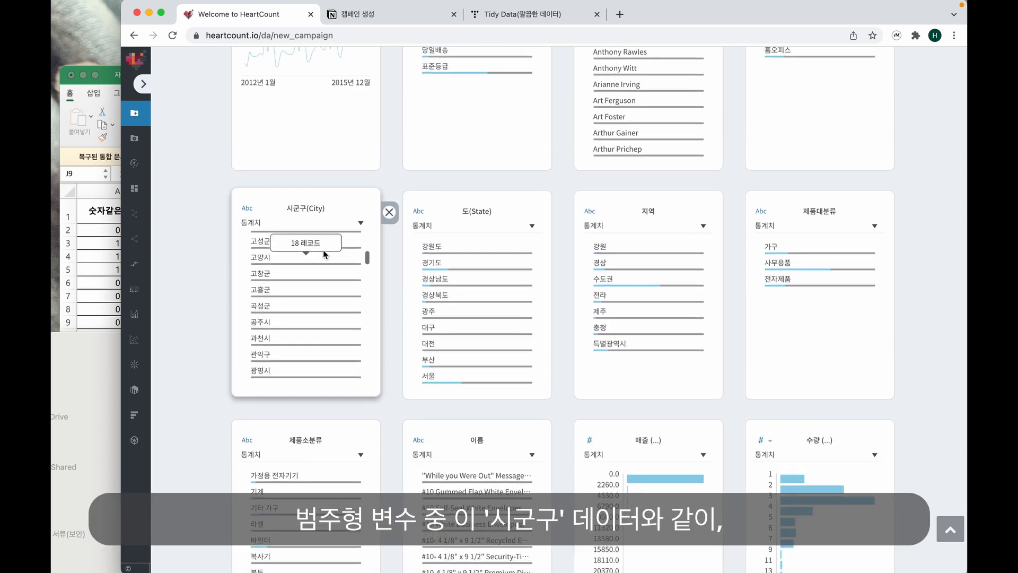
scroll(323, 250, "down", 15)
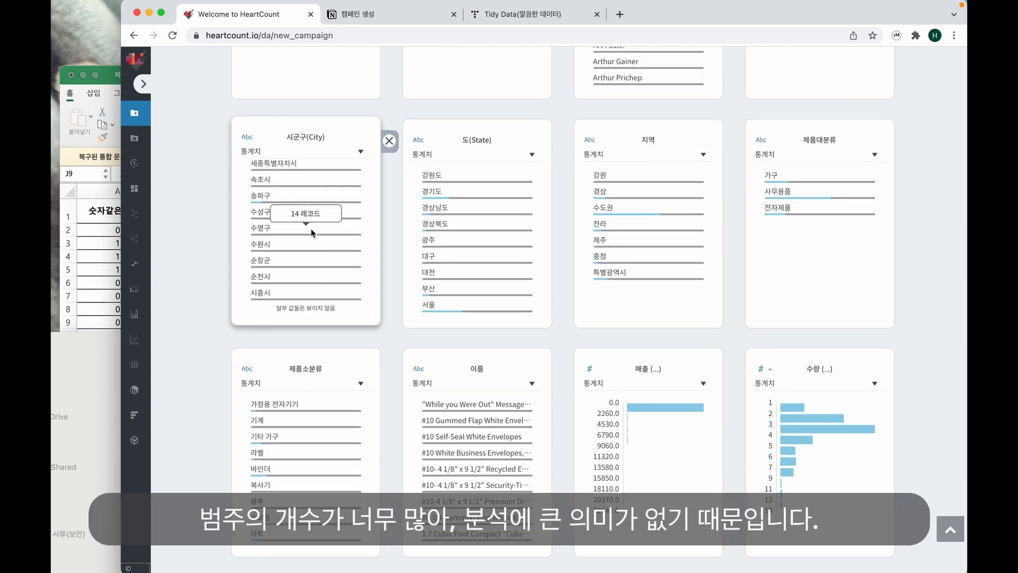
left_click(359, 156)
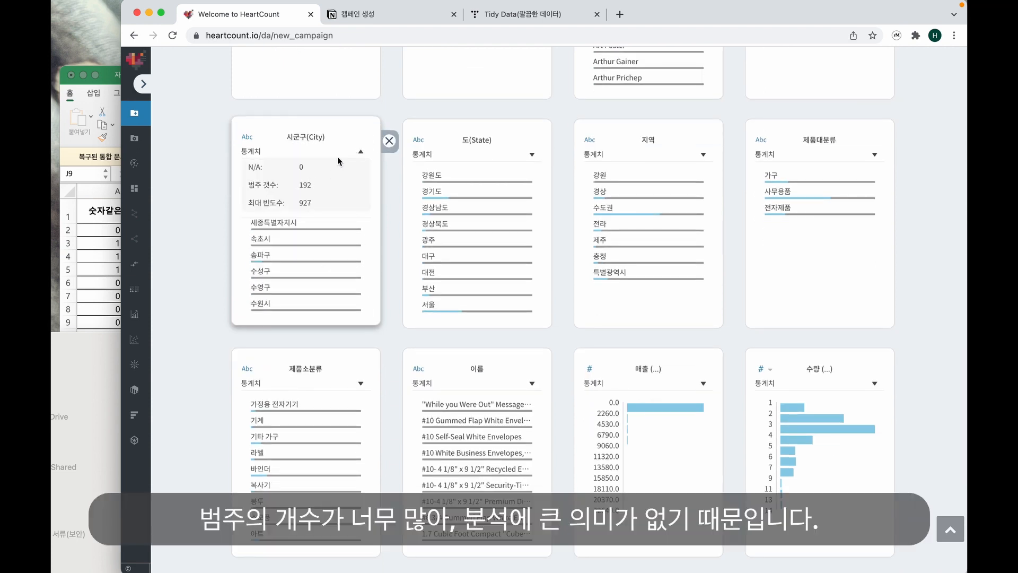
left_click(337, 155)
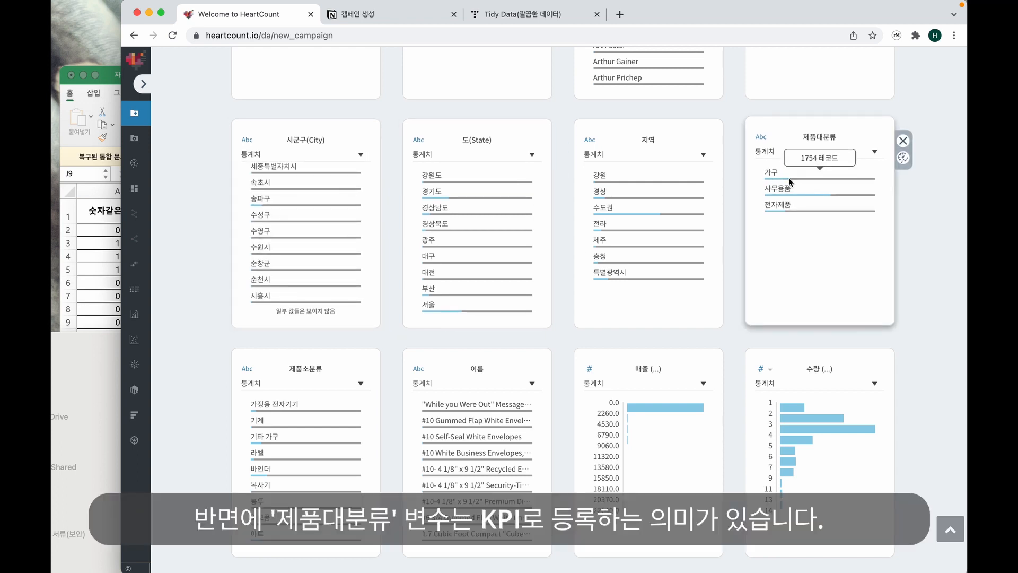
Register the 가구 category of the 제품대분류 variable as a KPI.
left_click(902, 159)
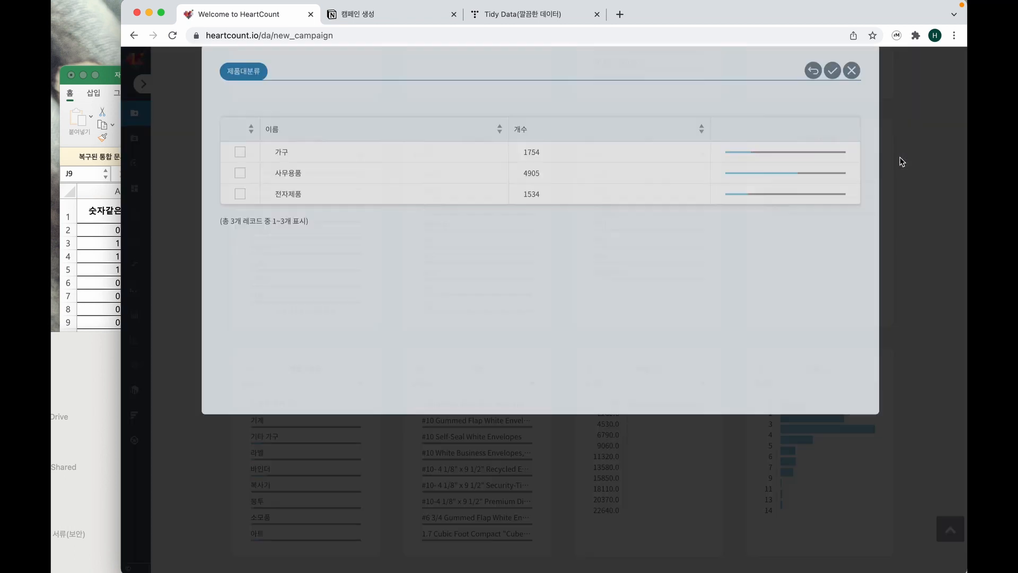
left_click(240, 232)
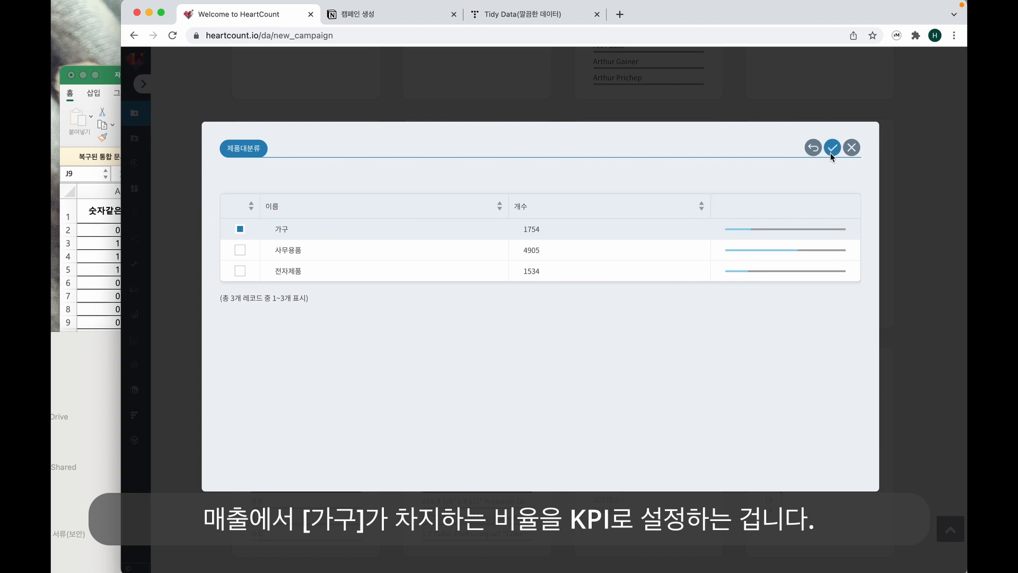
left_click(832, 153)
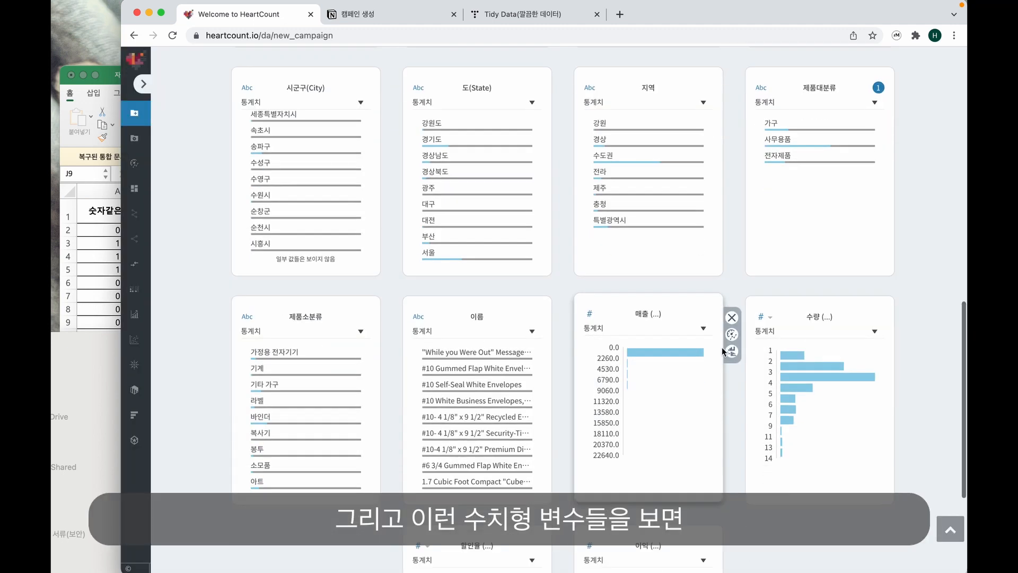
Register the 매출 variable as a KPI of the 돈 (money) type and apply the setting.
scroll(723, 349, "down", 4)
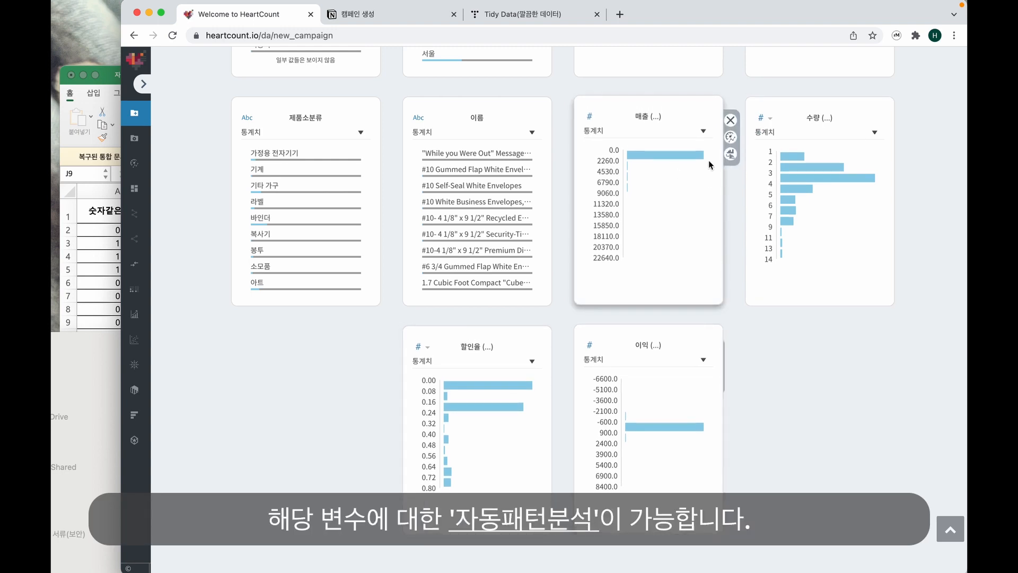
left_click(727, 136)
left_click(225, 244)
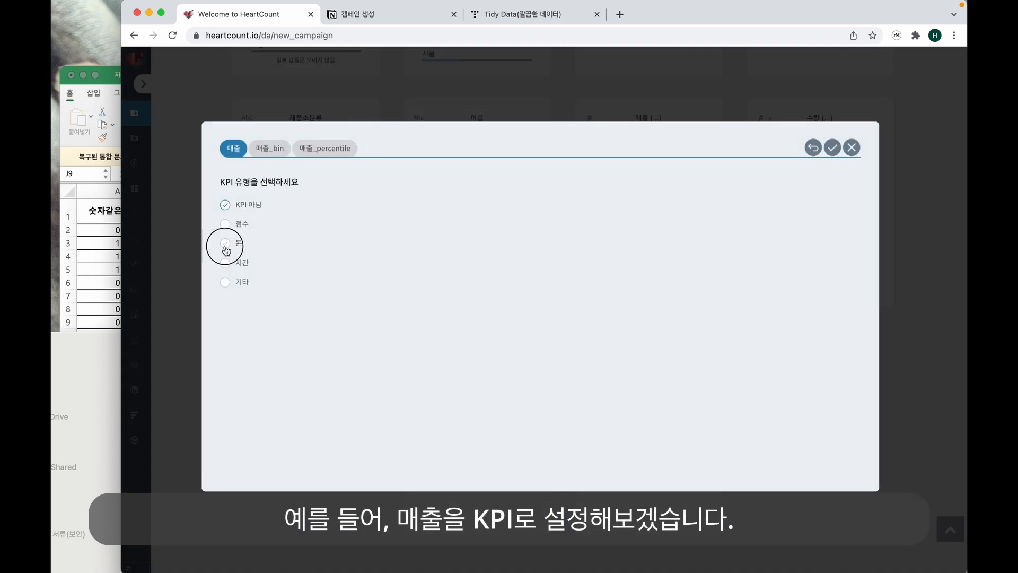
left_click(832, 148)
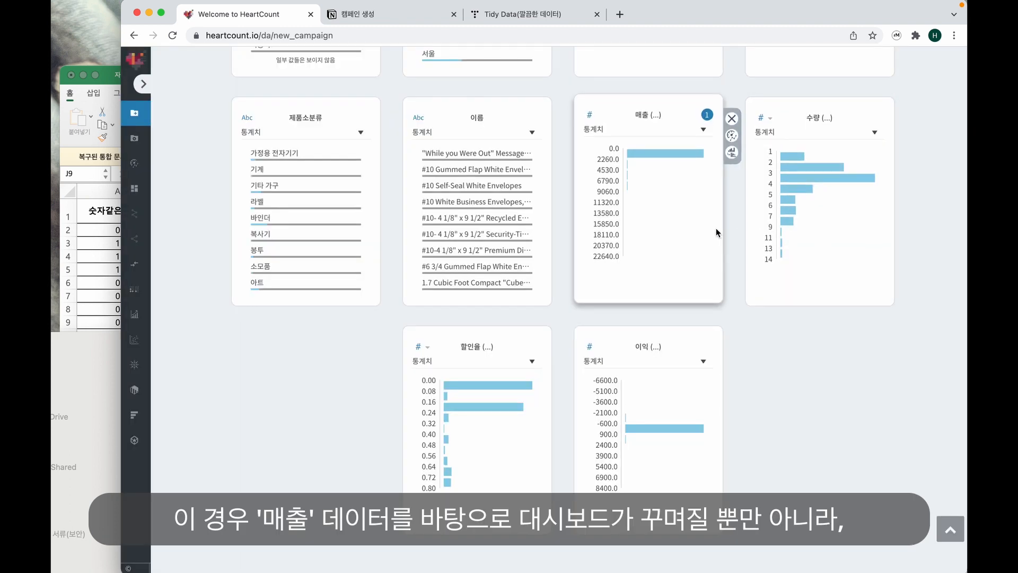
Open the derived variable settings of 수량 and look over its 수량_bin and 수량_percentile variables.
mouse_move(680, 191)
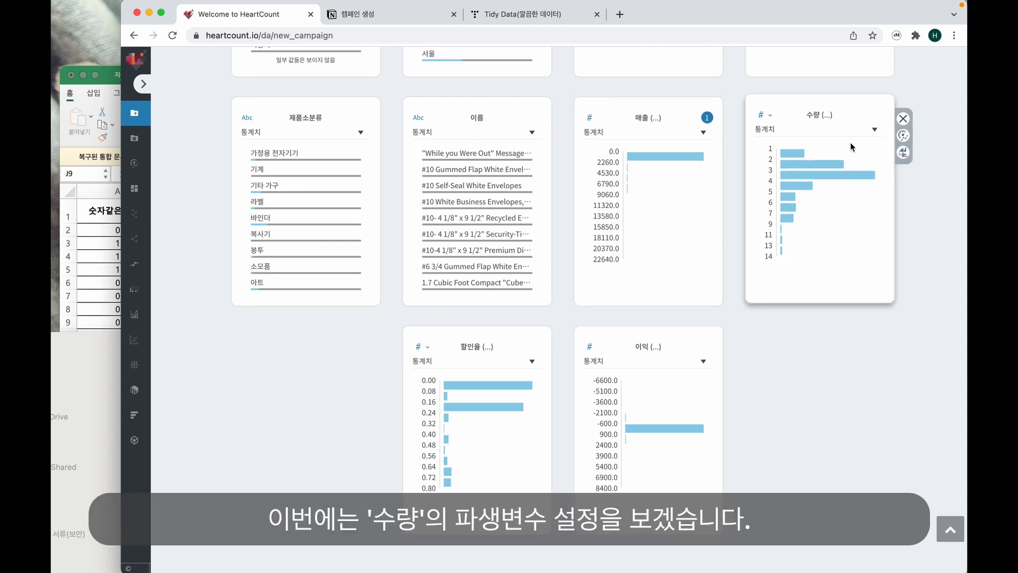
left_click(903, 154)
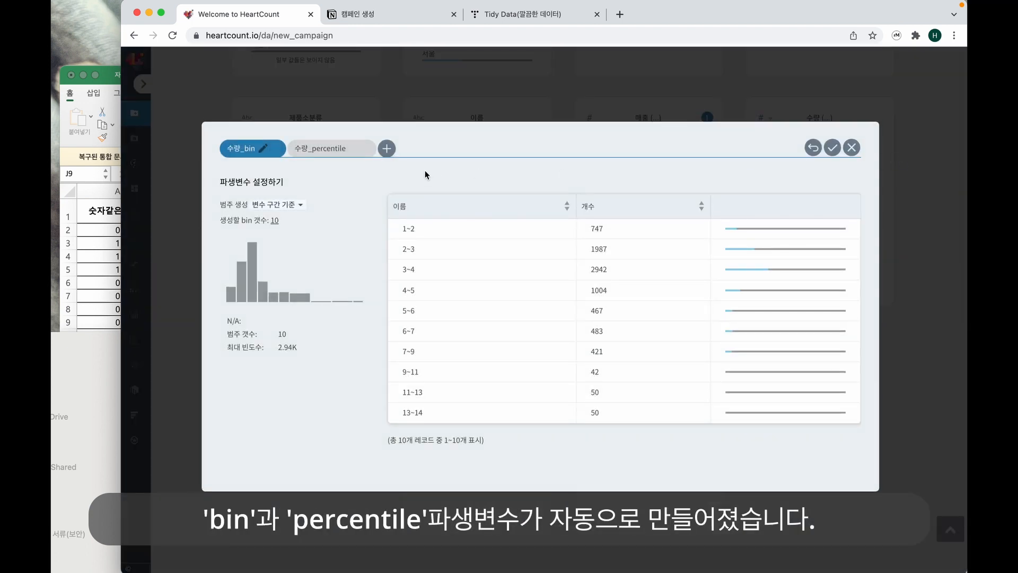
left_click(328, 150)
left_click(245, 150)
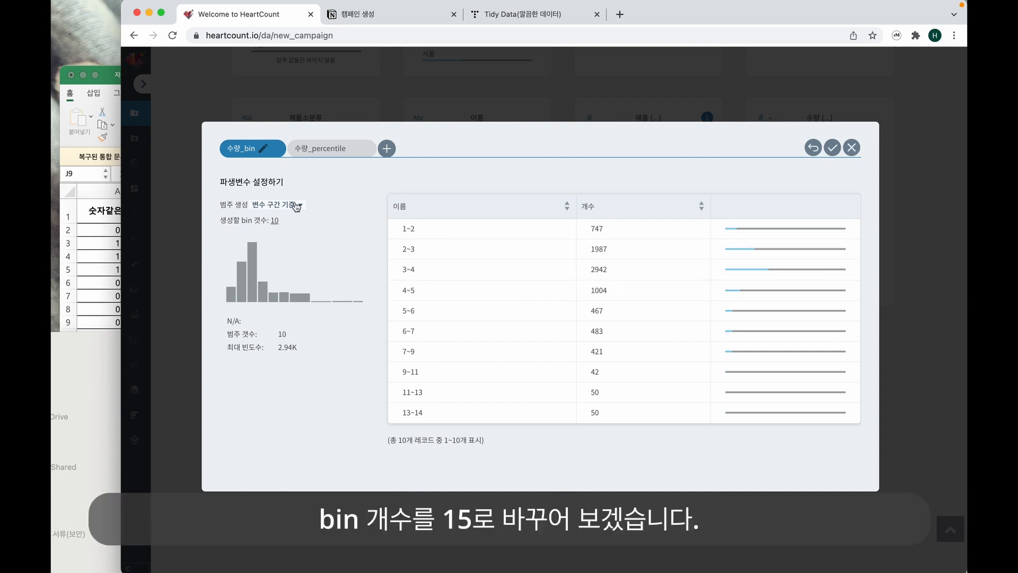
Try 13 bins for the 수량_bin derived variable and settle on 5 bins.
left_click(274, 219)
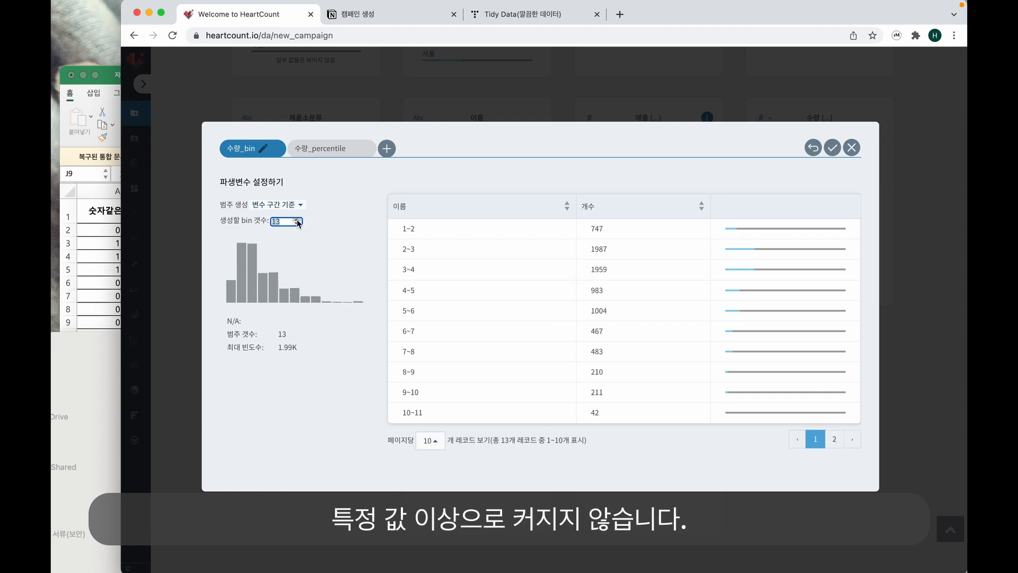
key("Return")
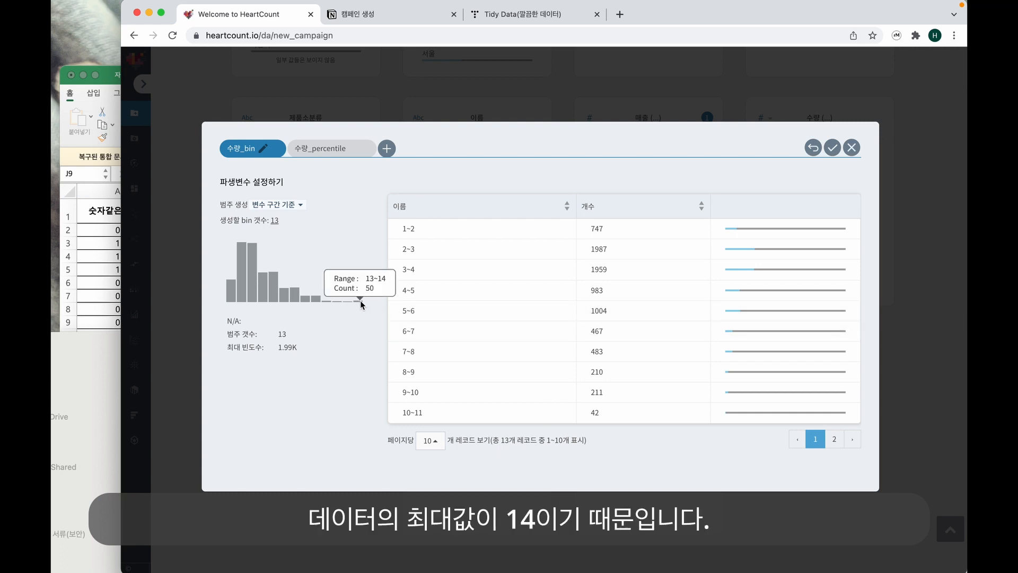
left_click(274, 221)
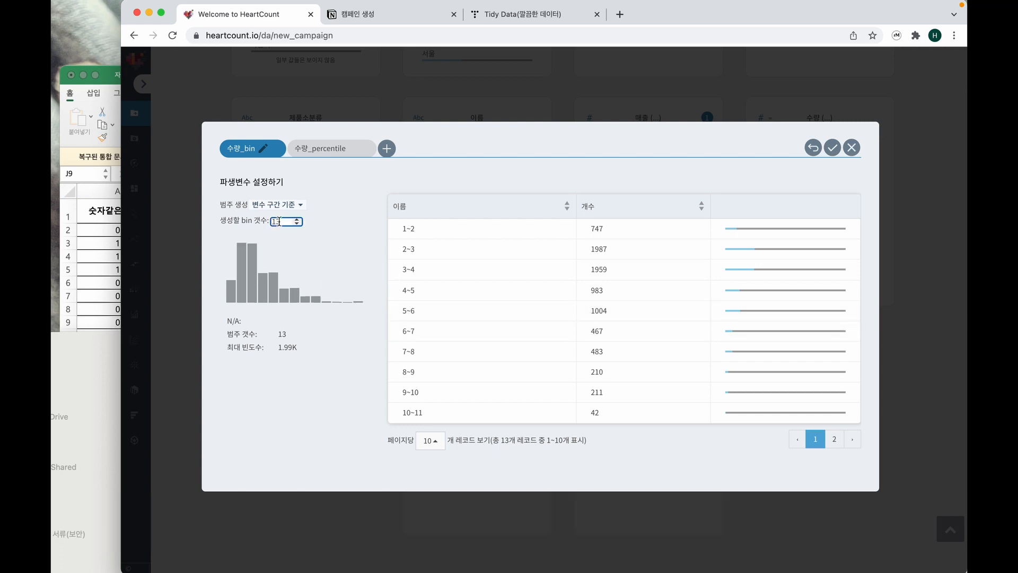
type("5")
key("Return")
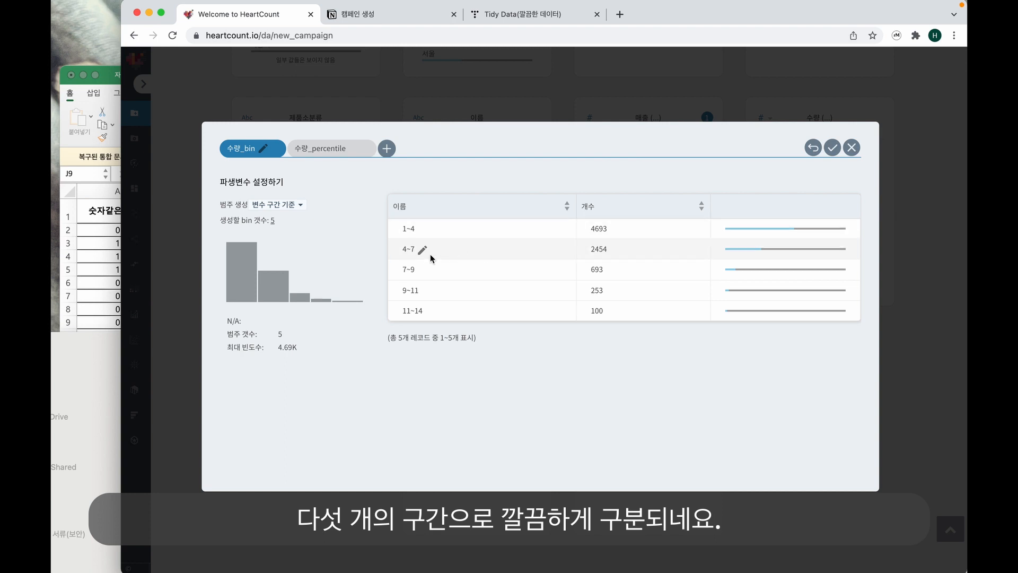
Review the category distribution of 수량_percentile, return to 수량_bin and apply the derived variable settings of 수량.
left_click(323, 152)
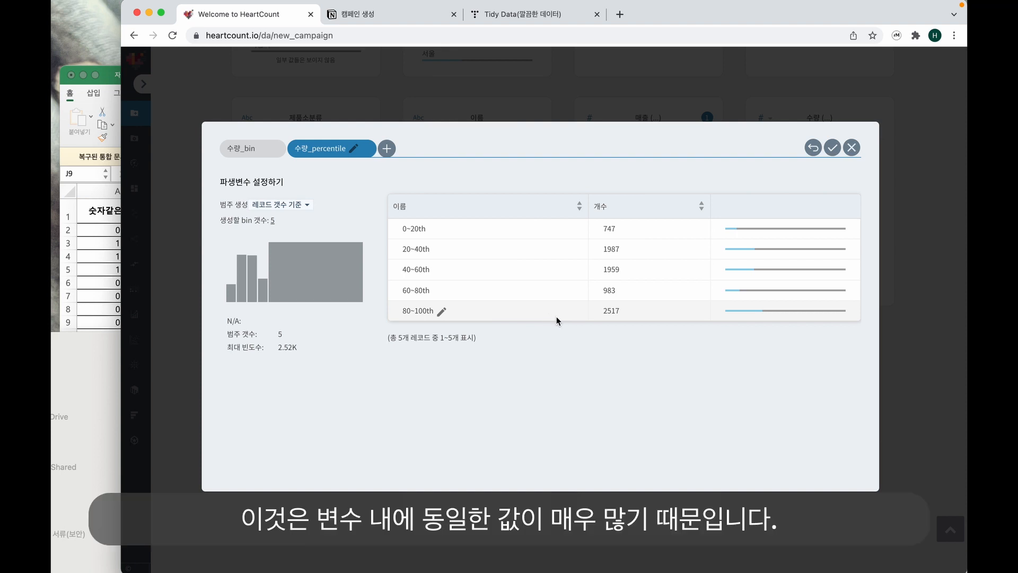
left_click(245, 148)
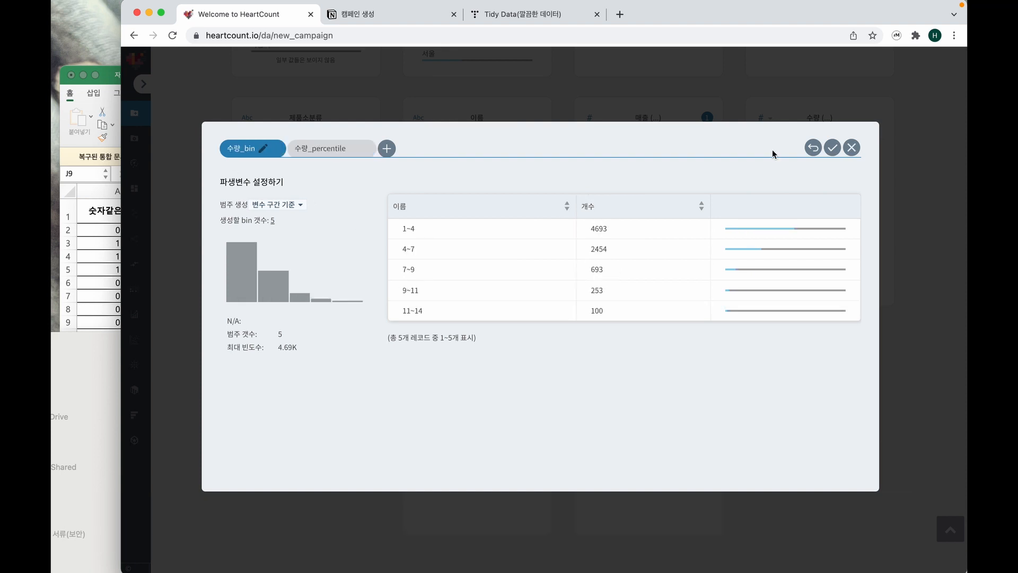
left_click(831, 147)
Advance the campaign from review to the upload stage and upload the dataset to the server.
scroll(912, 211, "up", 10)
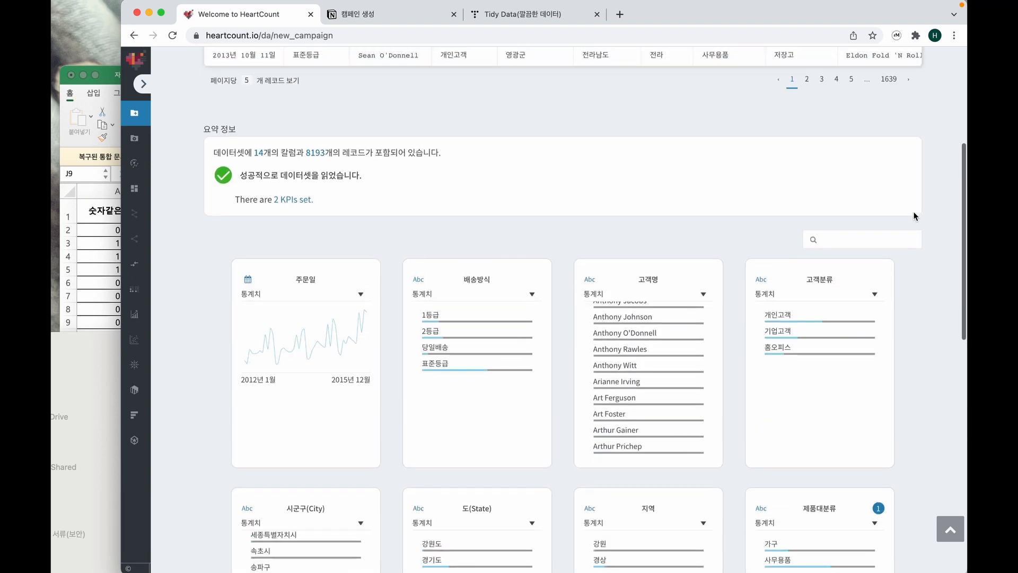
scroll(913, 217, "up", 5)
left_click(926, 111)
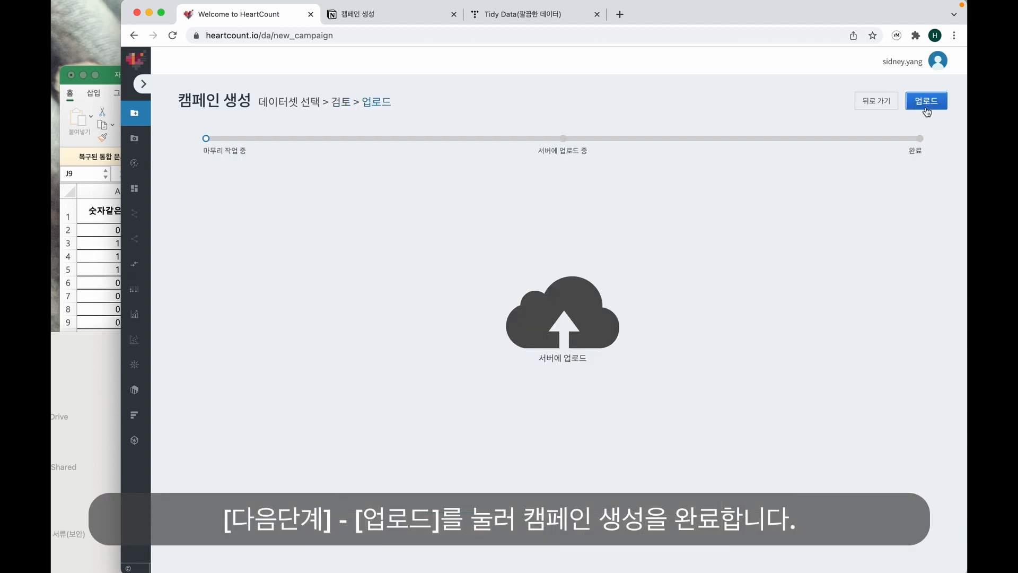
left_click(925, 105)
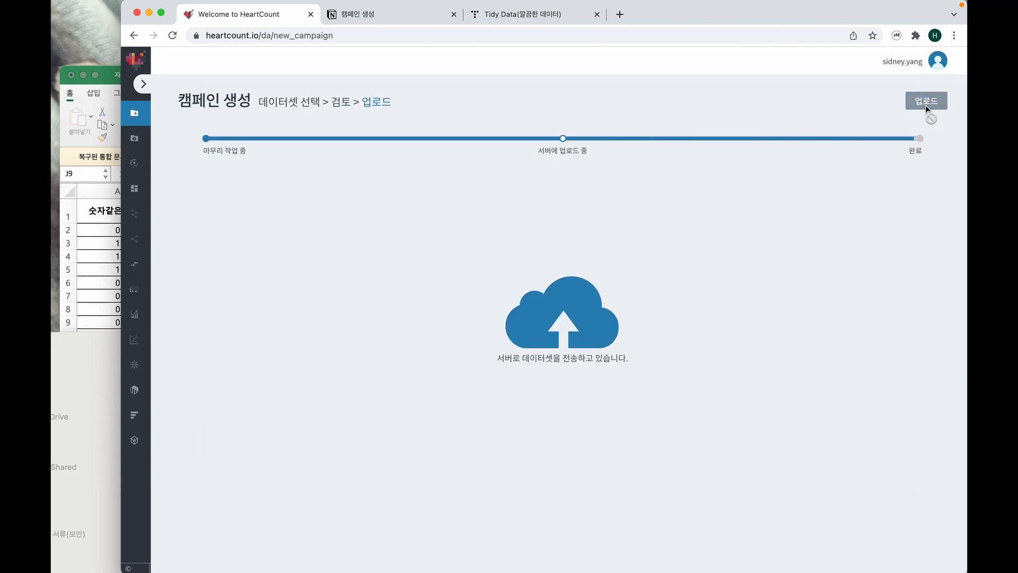